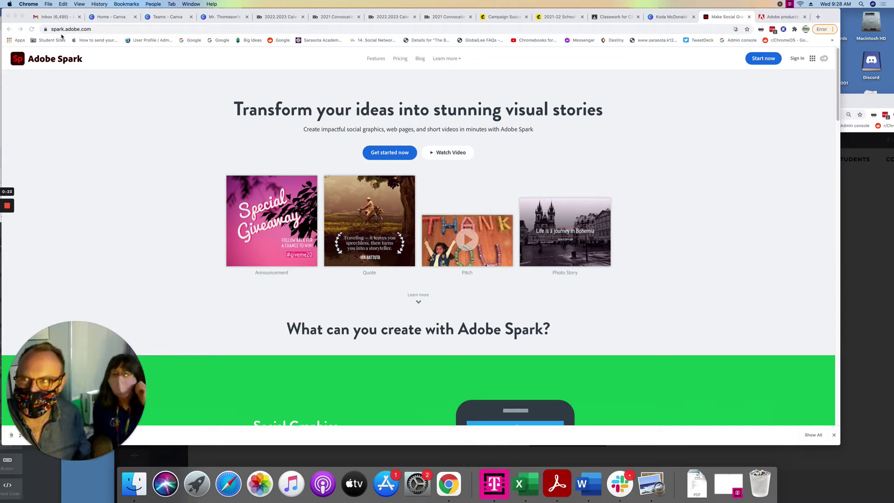
# Sign in to Adobe Spark with a school account through Continue with Google
pyautogui.click(94, 28)
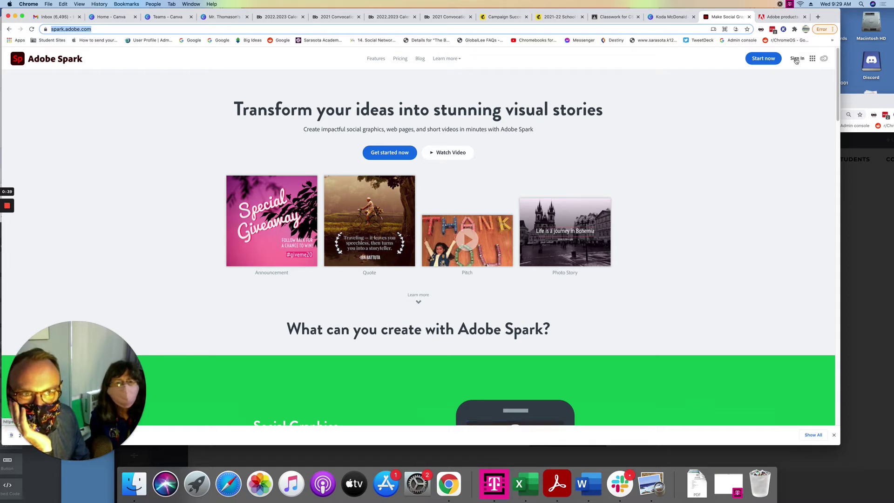
pyautogui.click(796, 59)
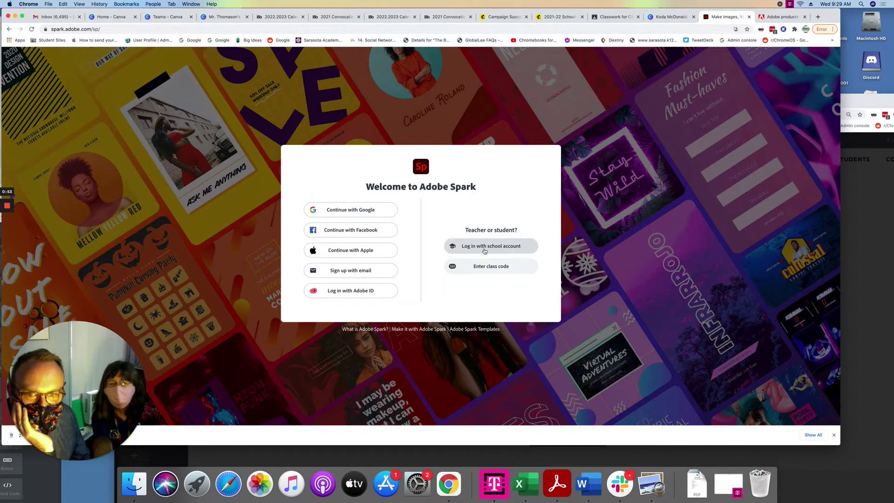
pyautogui.click(485, 251)
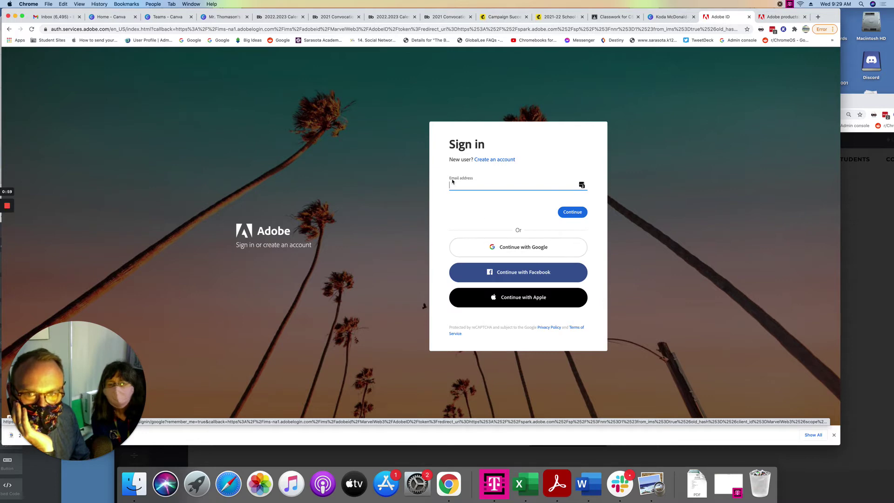
pyautogui.click(488, 253)
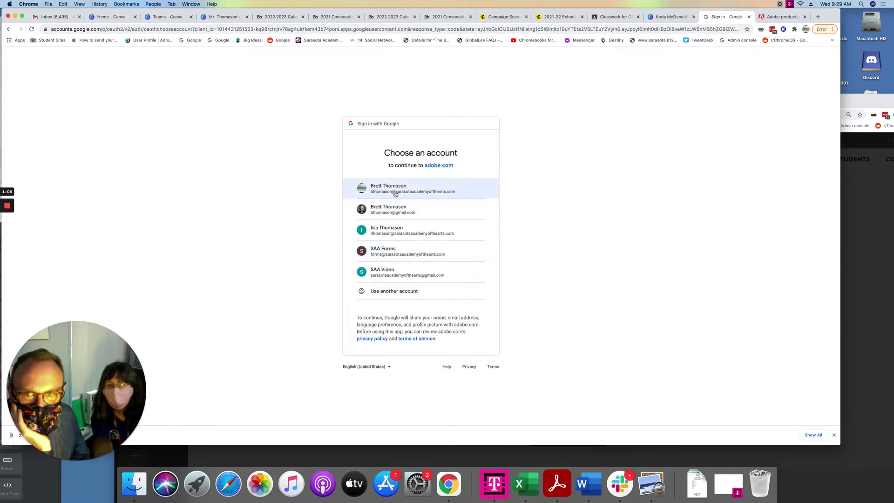
pyautogui.click(395, 193)
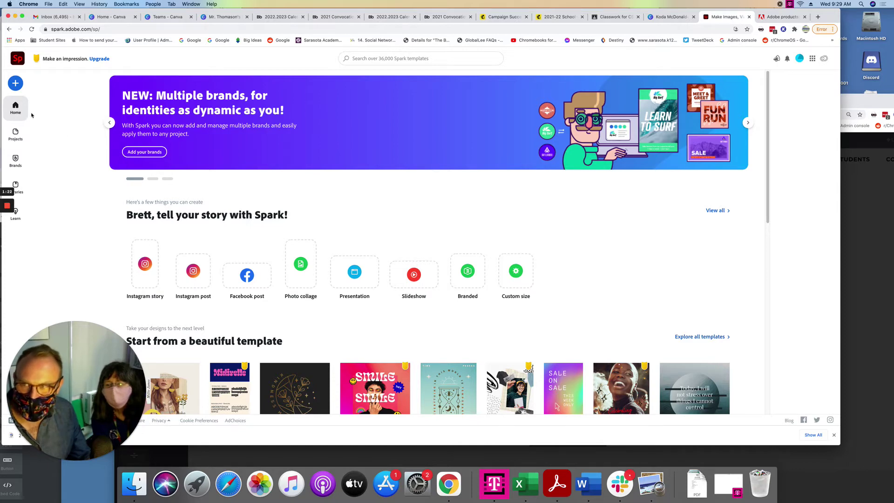
# Create a new video from the Show and Tell template, skipping the title and dismissing tips
pyautogui.click(18, 84)
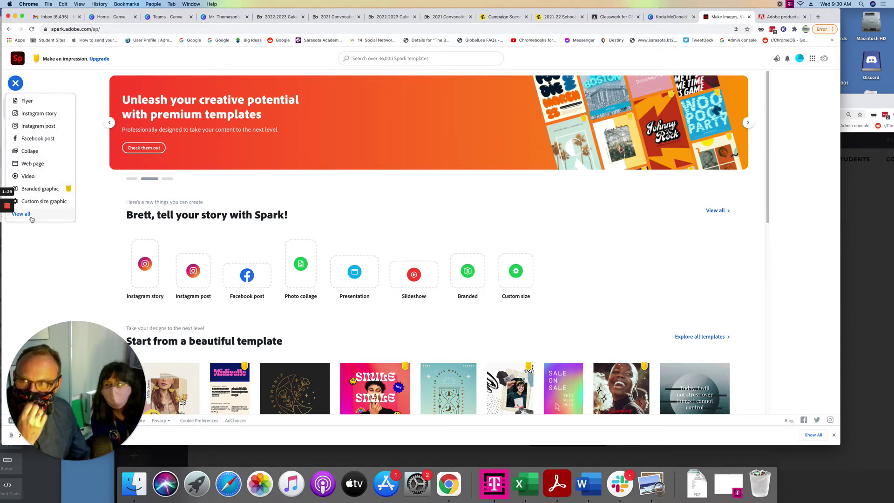
pyautogui.click(26, 180)
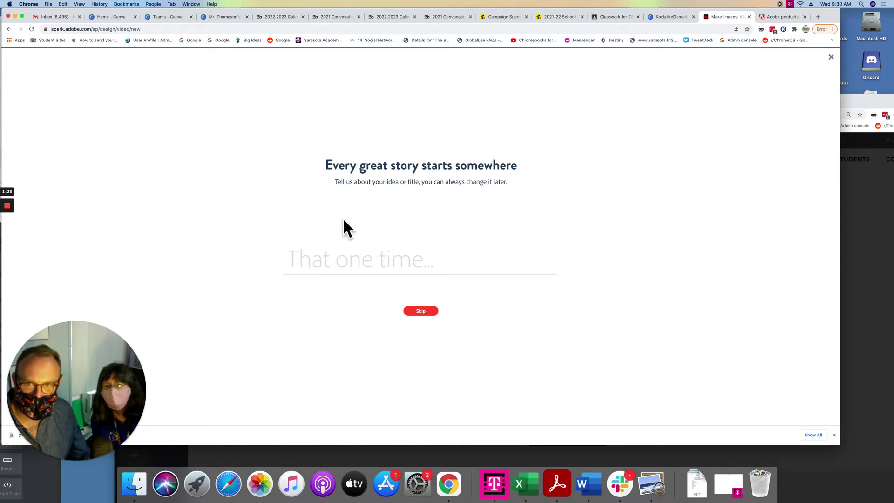
pyautogui.click(418, 315)
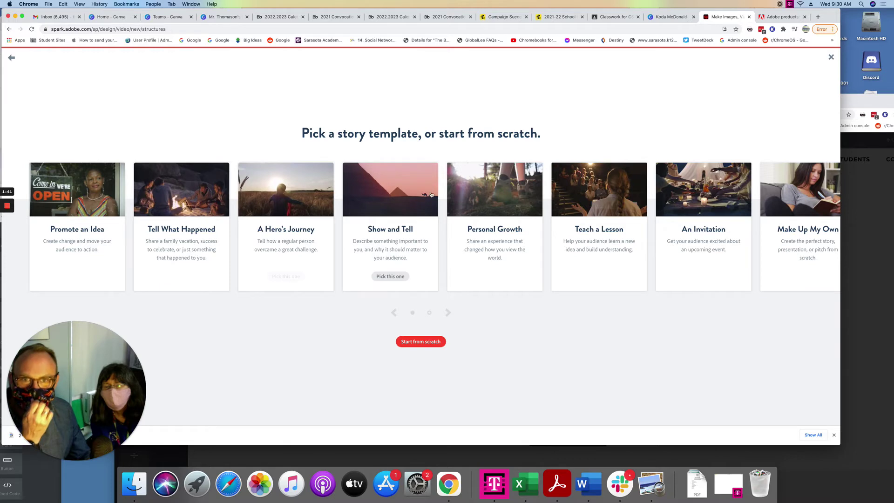
pyautogui.moveTo(390, 210)
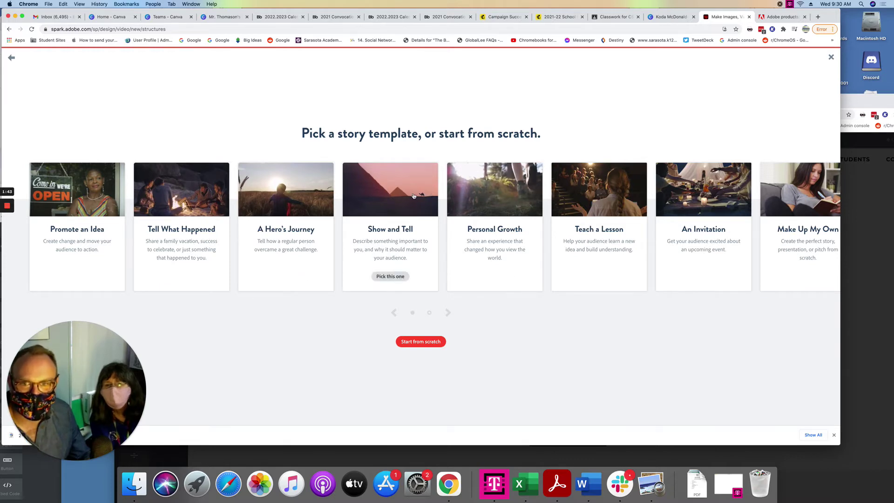
pyautogui.click(414, 196)
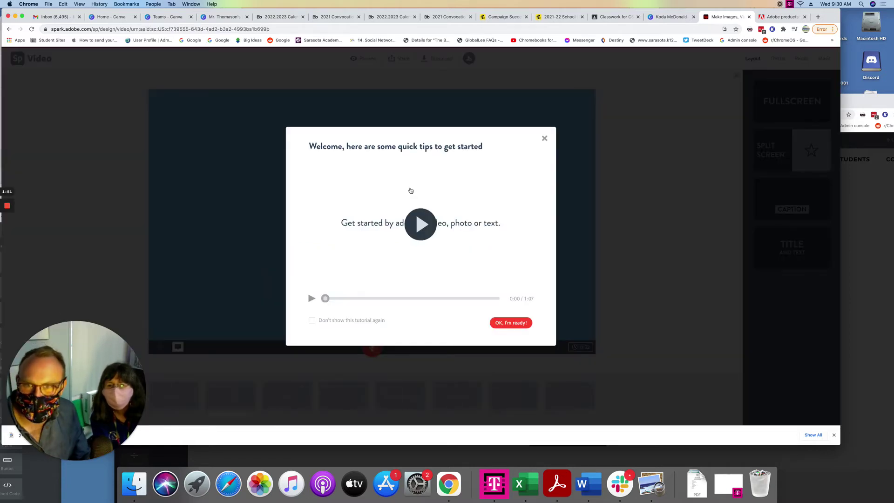
pyautogui.click(544, 139)
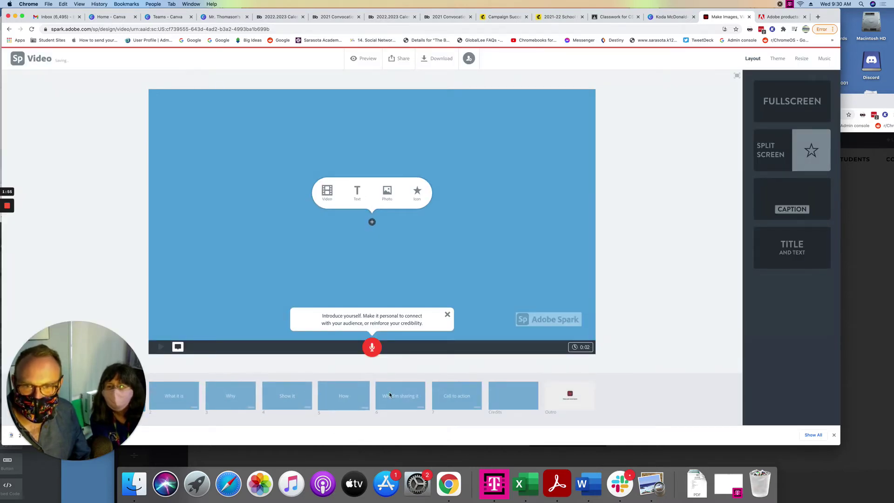
# Preview each template scene from What it is to Credits, then return to What it is
pyautogui.click(187, 391)
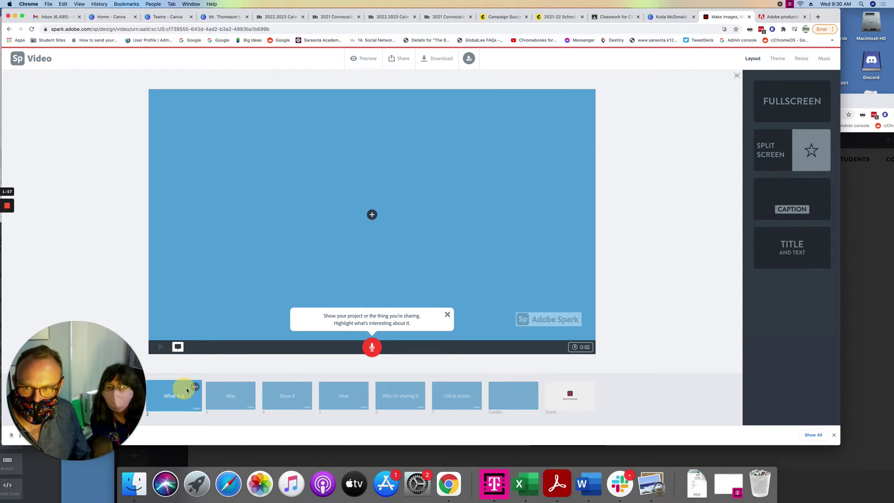
pyautogui.click(264, 399)
pyautogui.click(344, 396)
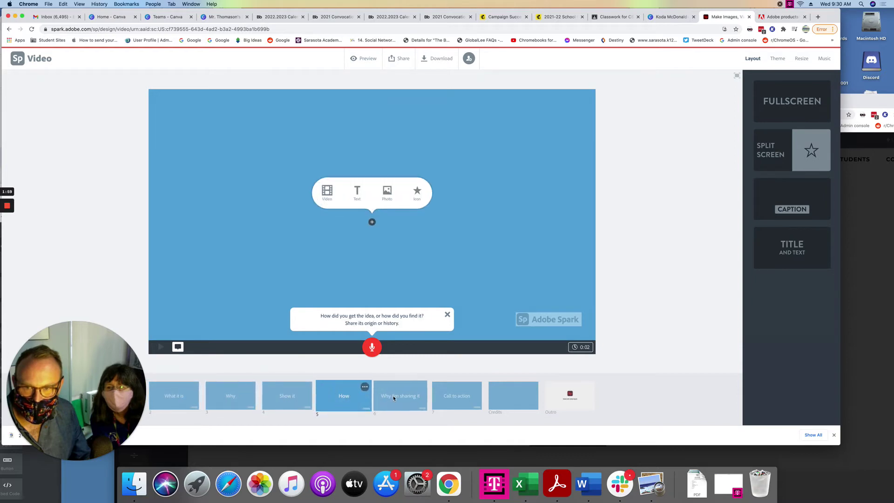
pyautogui.click(399, 396)
pyautogui.click(464, 388)
pyautogui.click(512, 396)
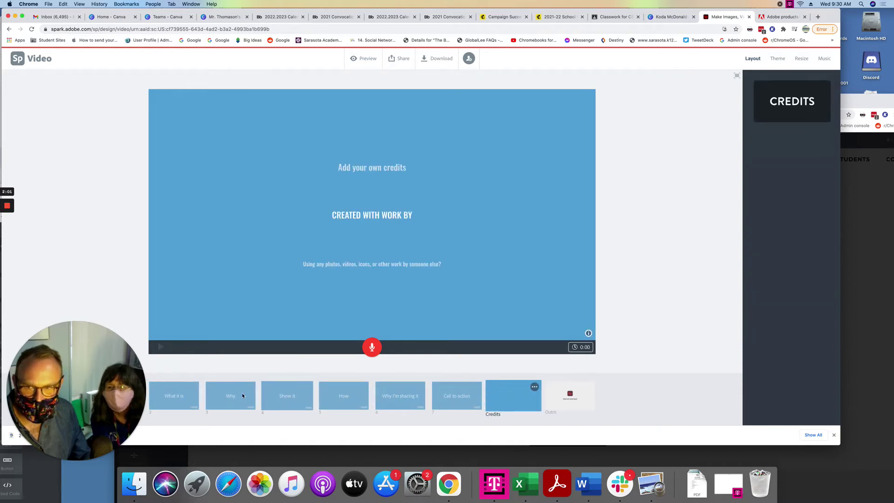
pyautogui.click(174, 395)
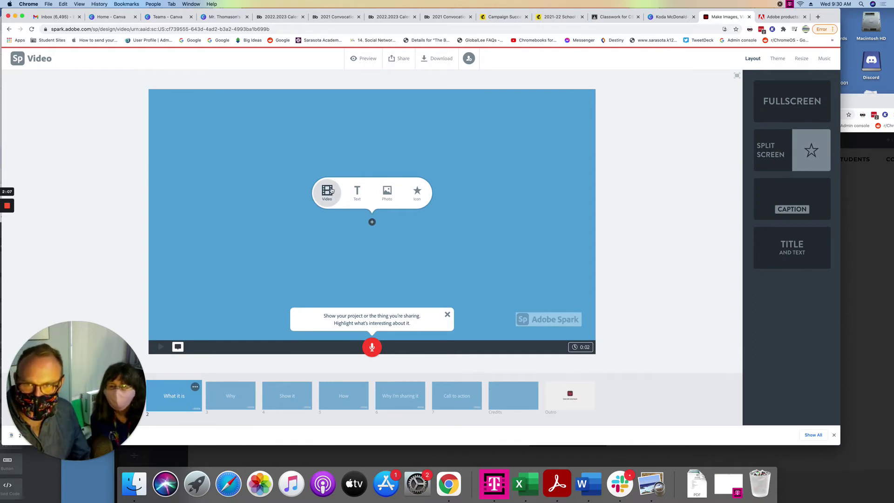
# Write 'Once upon a time' on the What it is slide, then select the Why slide
pyautogui.click(355, 193)
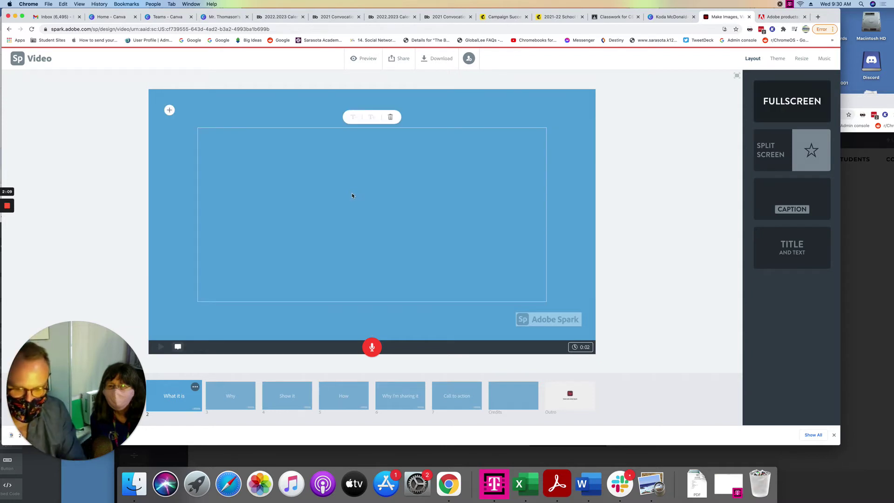
pyautogui.write('Once')
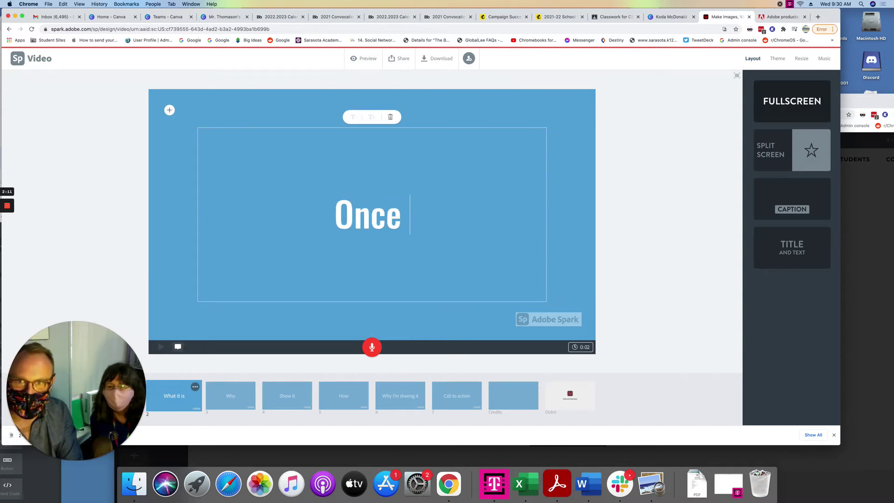
pyautogui.write(' a')
pyautogui.press('BackSpace')
pyautogui.write('upon')
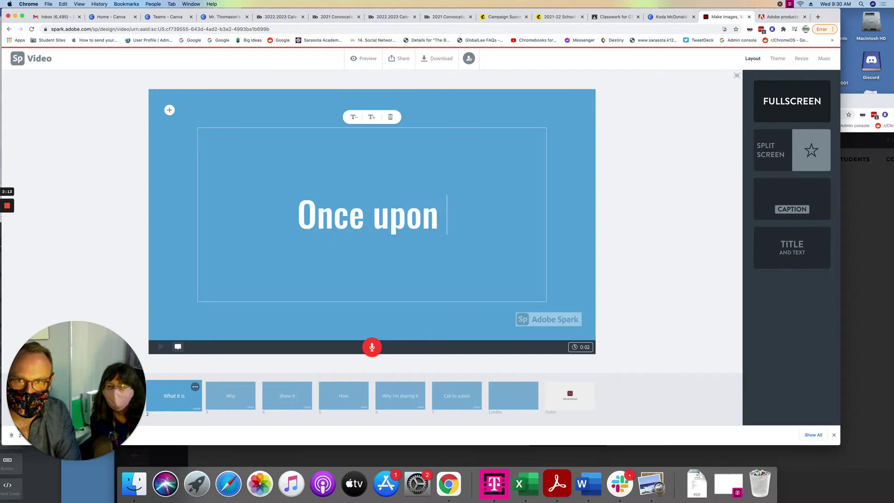
pyautogui.write(' a time')
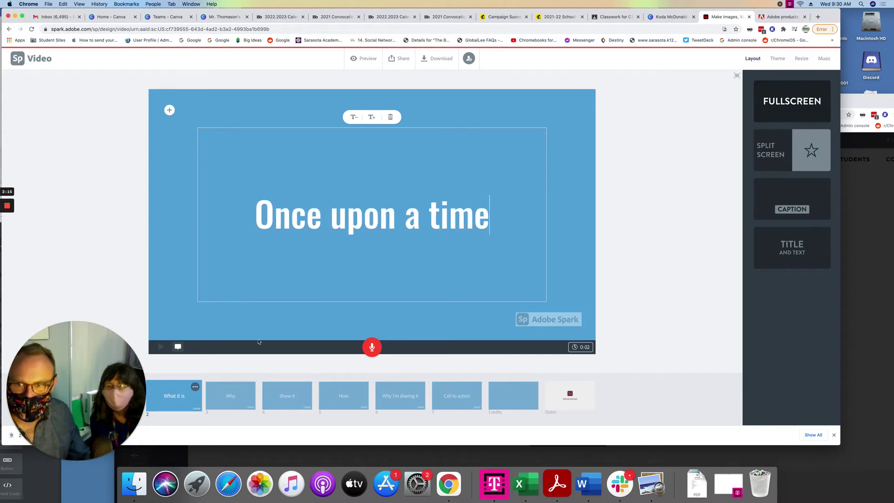
pyautogui.click(242, 391)
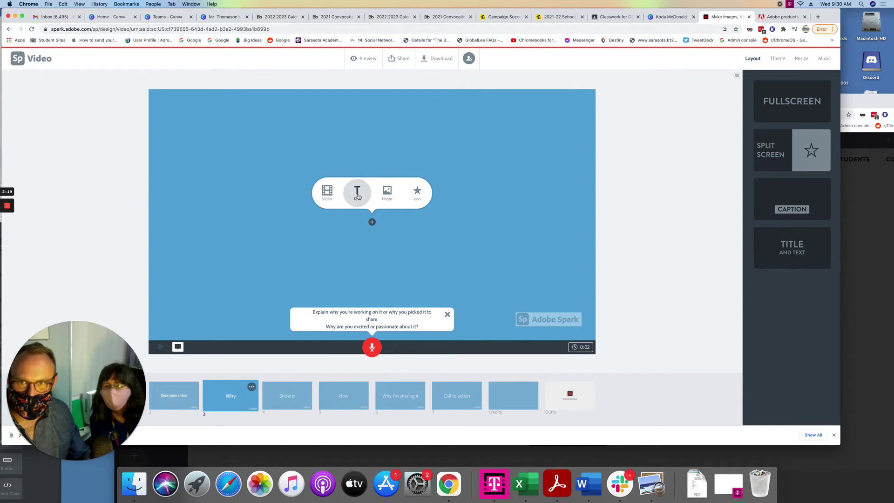
# Fill the Why slide with a lion close-up found by searching free photos for 'king'
pyautogui.click(387, 191)
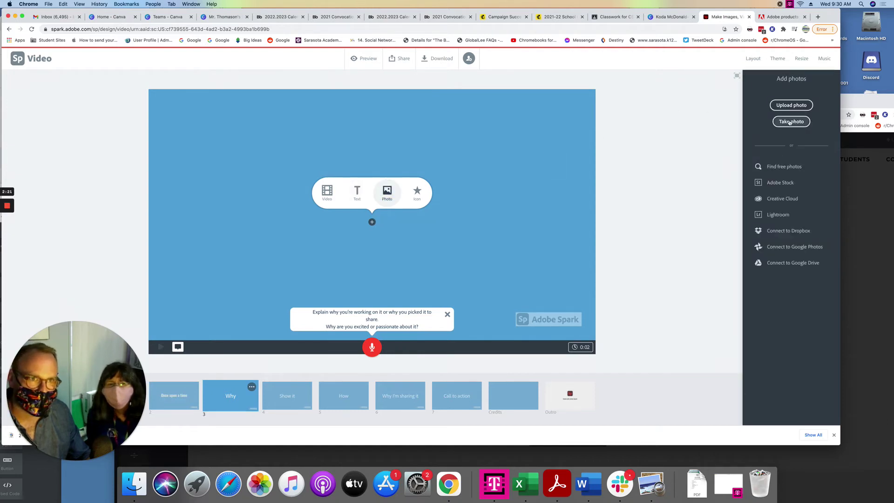
pyautogui.click(778, 165)
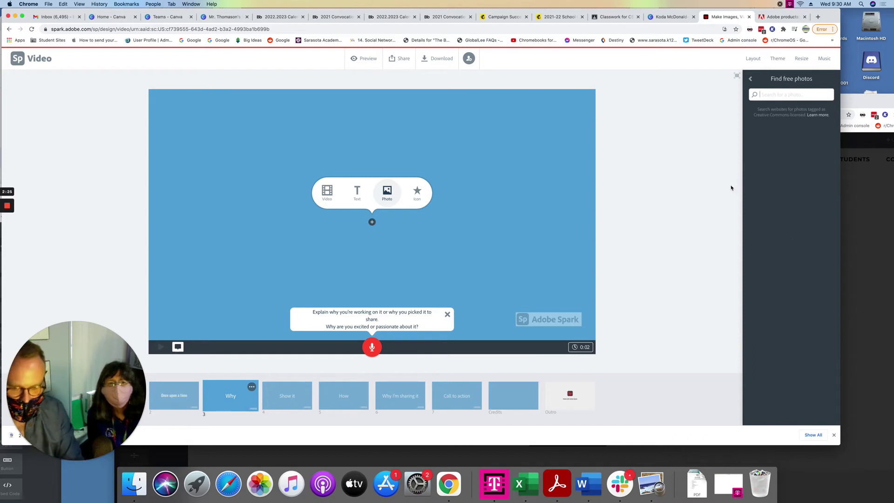
pyautogui.write('king')
pyautogui.press('Return')
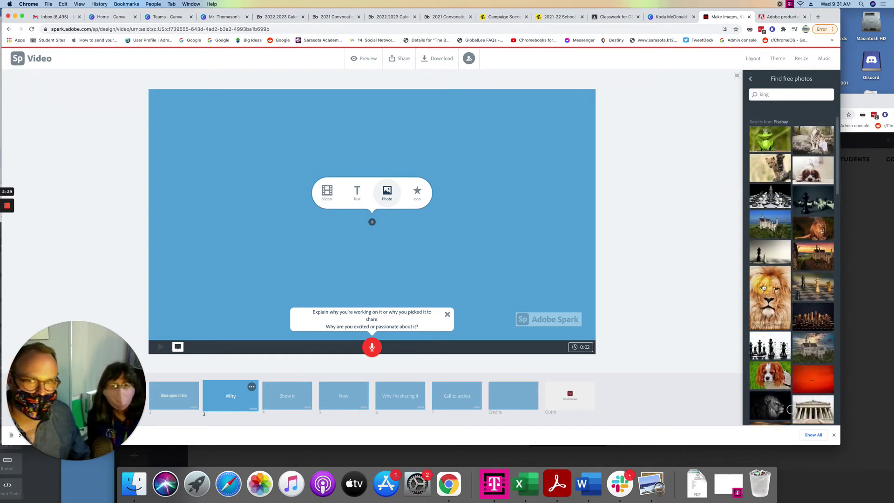
pyautogui.click(667, 268)
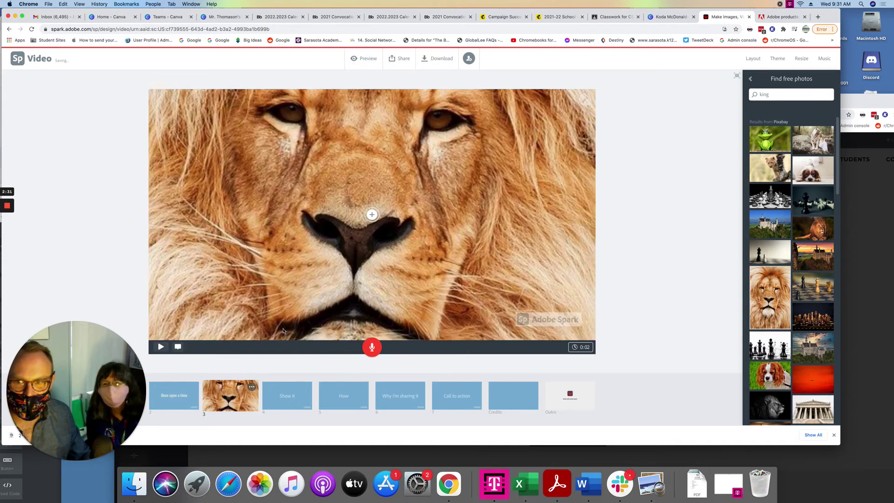
# Play the 'Once upon a time' slide as a preview, then return to the lion slide
pyautogui.click(159, 398)
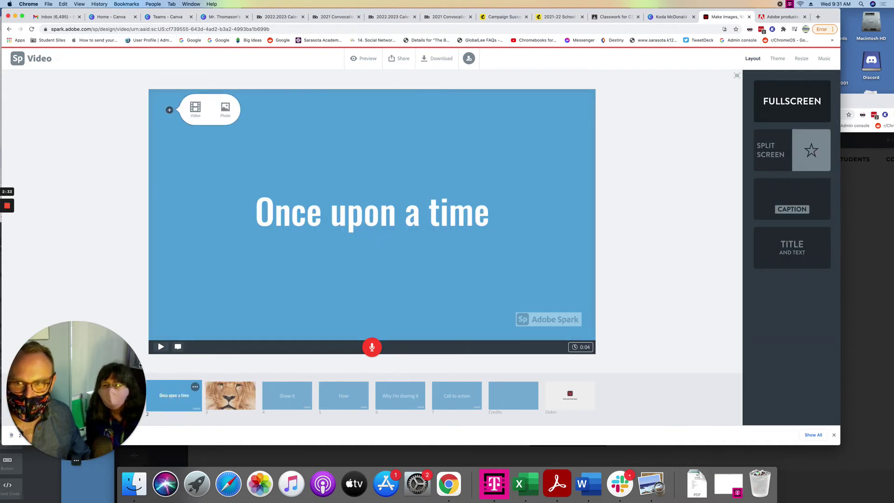
pyautogui.click(160, 347)
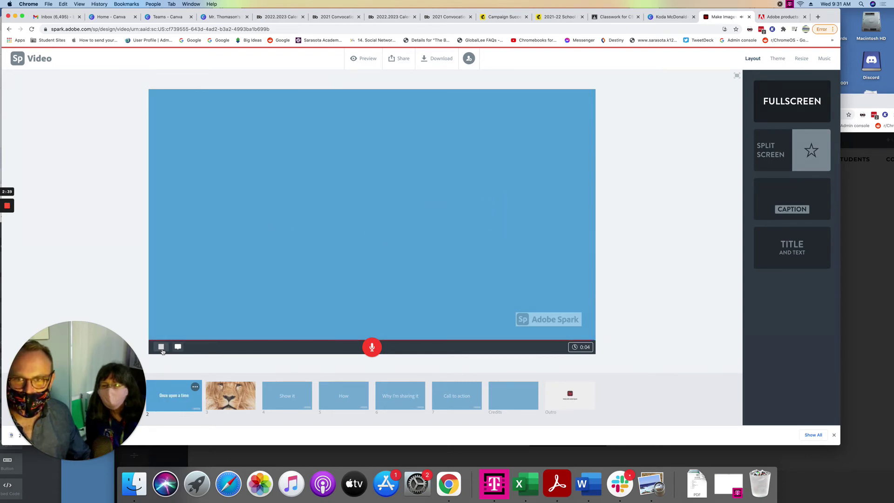
pyautogui.click(215, 394)
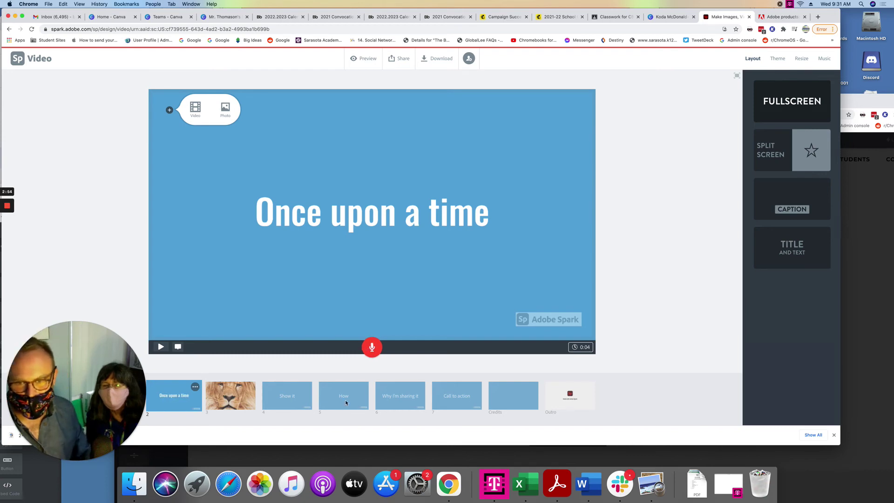
# Place a white crown icon on the Show it slide
pyautogui.click(270, 392)
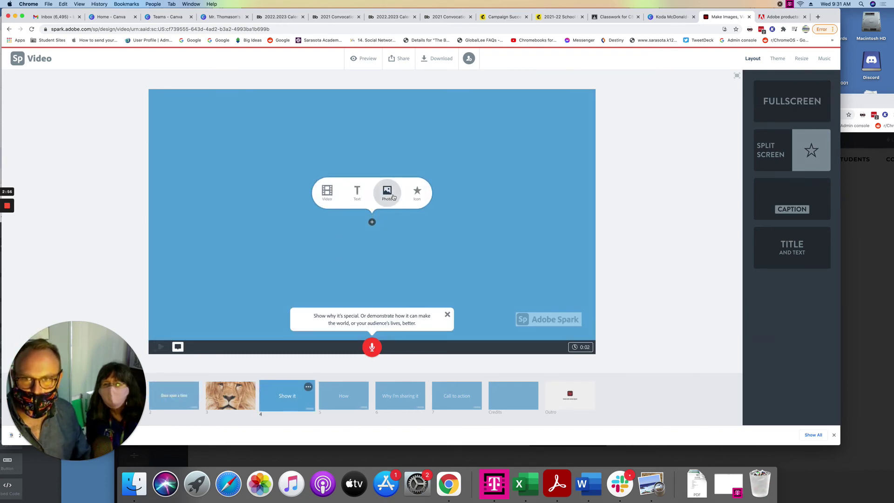
pyautogui.click(417, 193)
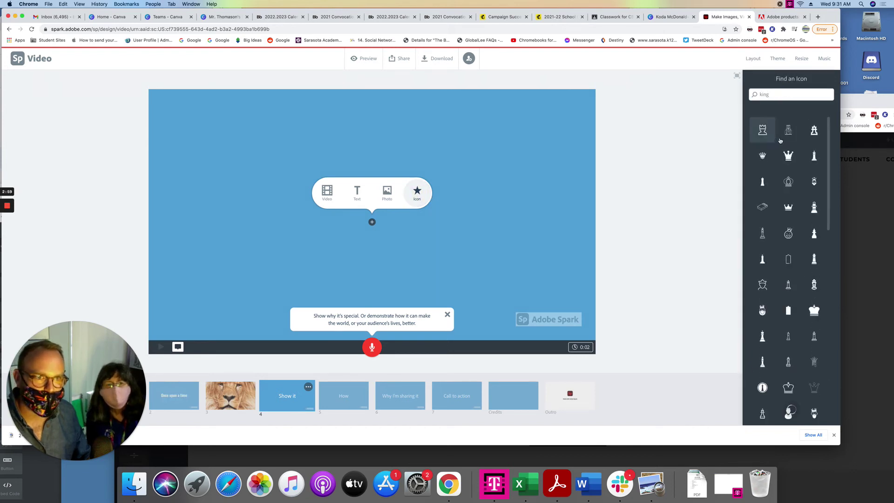
pyautogui.click(762, 156)
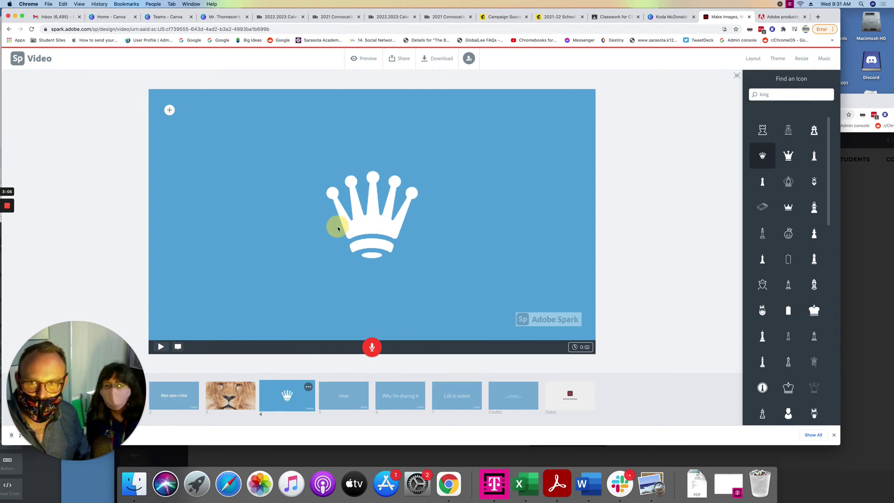
# Select the crown icon on the Show it slide
pyautogui.click(375, 210)
pyautogui.click(342, 226)
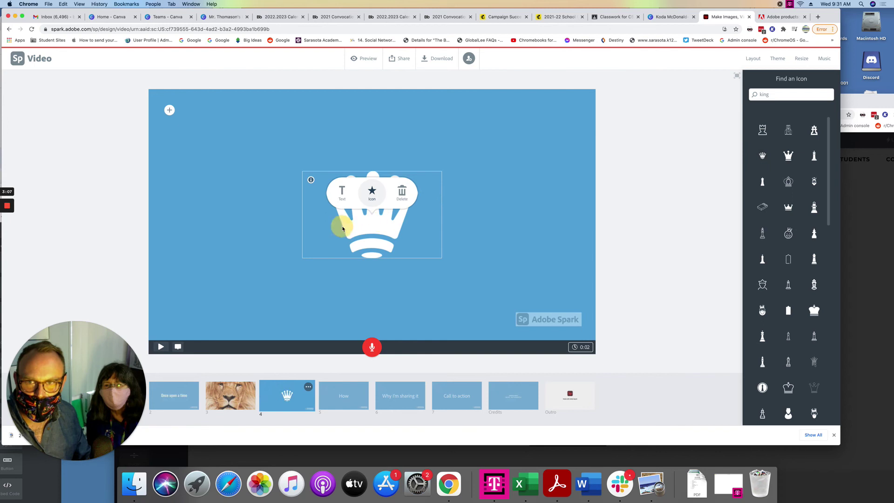
pyautogui.click(306, 226)
pyautogui.click(287, 185)
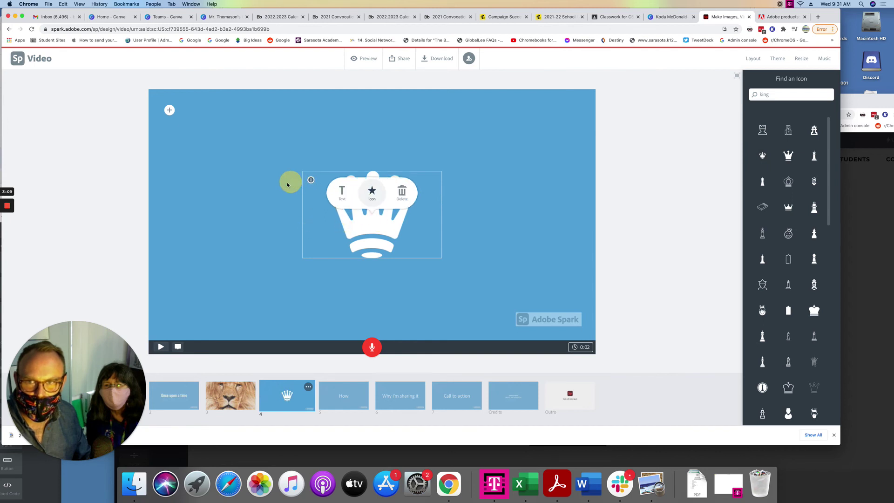
pyautogui.click(346, 228)
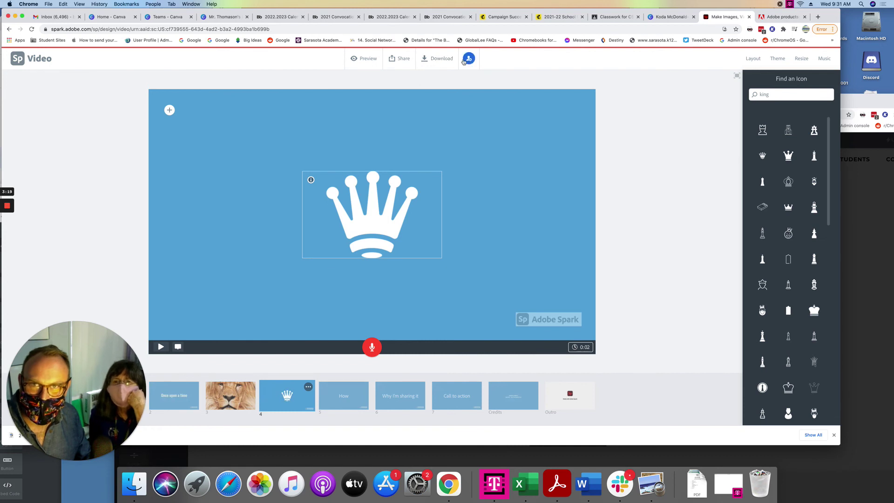
# Show the Publish, Invite and Send to Google Drive options under Share
pyautogui.click(403, 59)
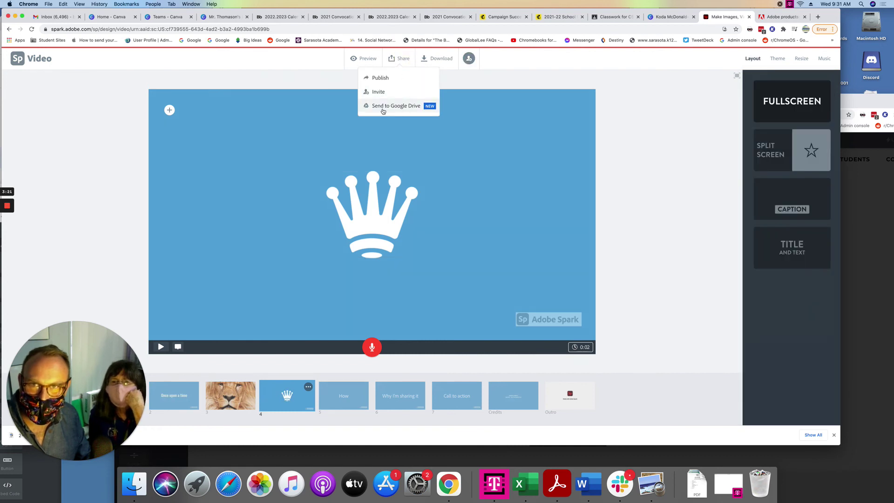